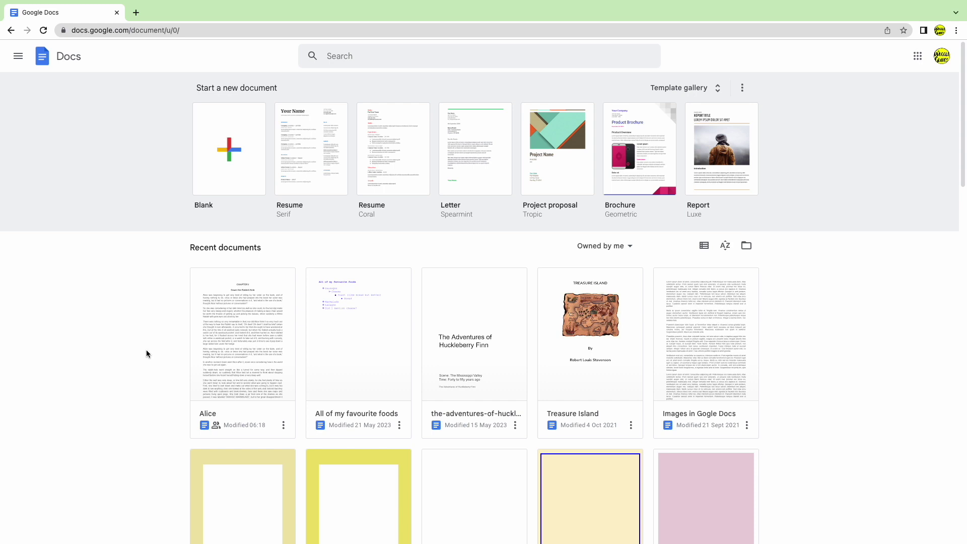
# Open the Alice document and switch its editing mode to Suggesting.
pyautogui.click(219, 350)
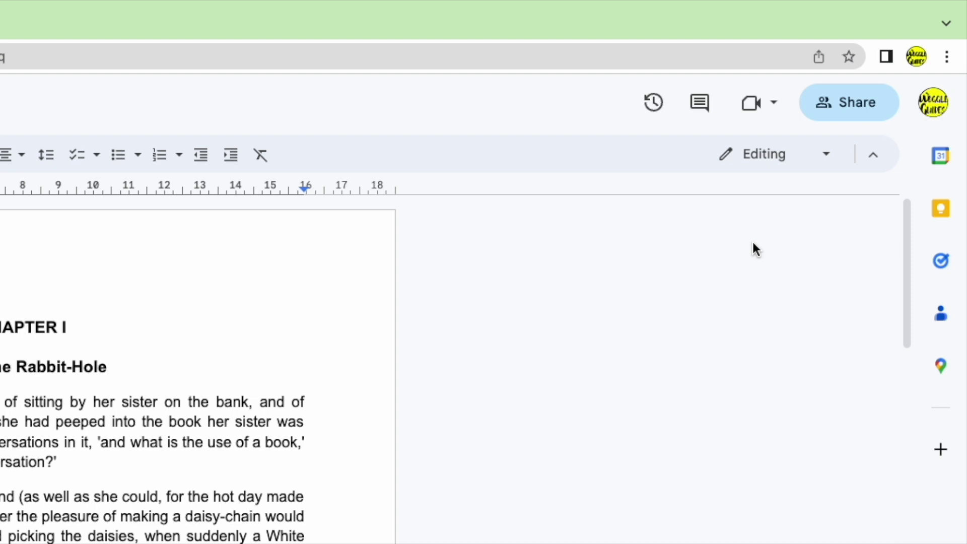
pyautogui.click(825, 154)
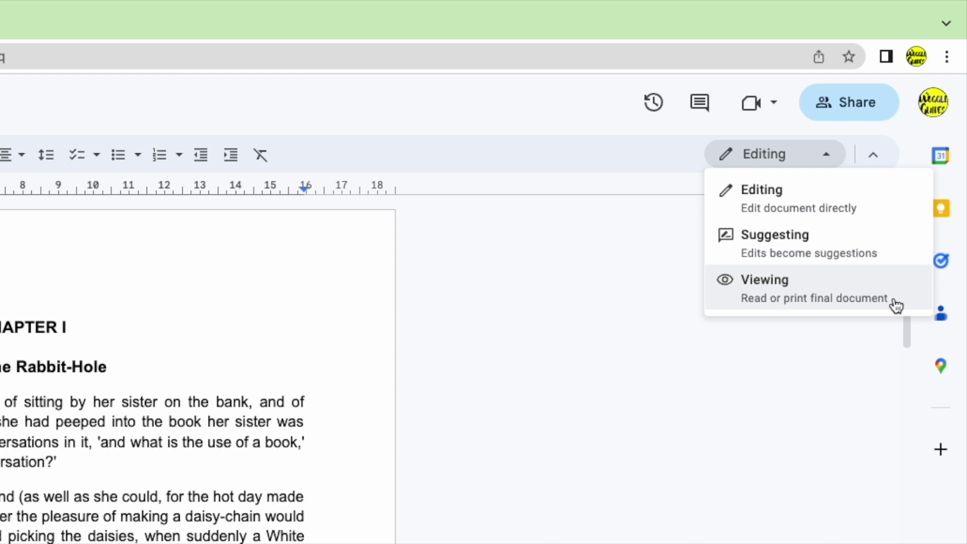
pyautogui.click(891, 254)
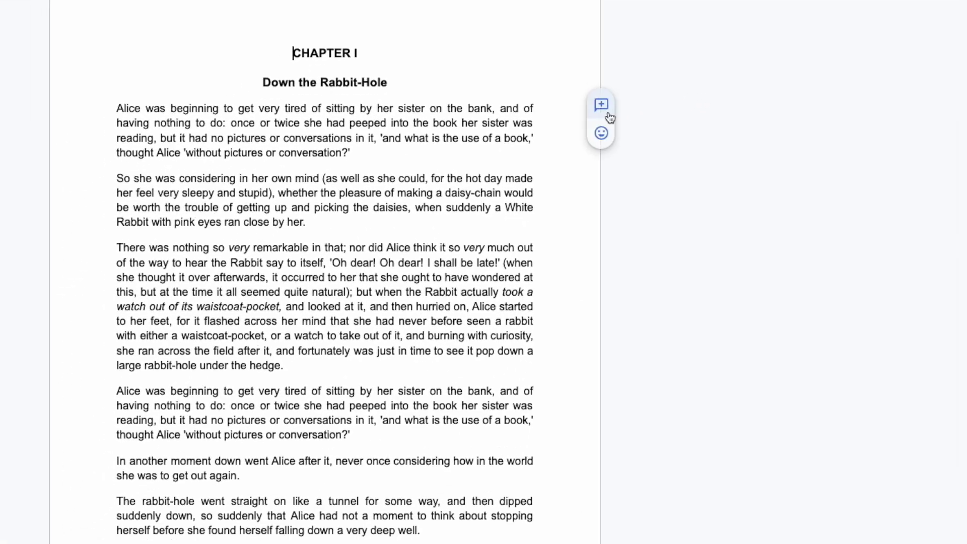
# Suggest deleting 'conversation' in paragraph one and inserting 'further' before a later 'conversation'.
pyautogui.click(344, 152)
pyautogui.press('BackSpace')
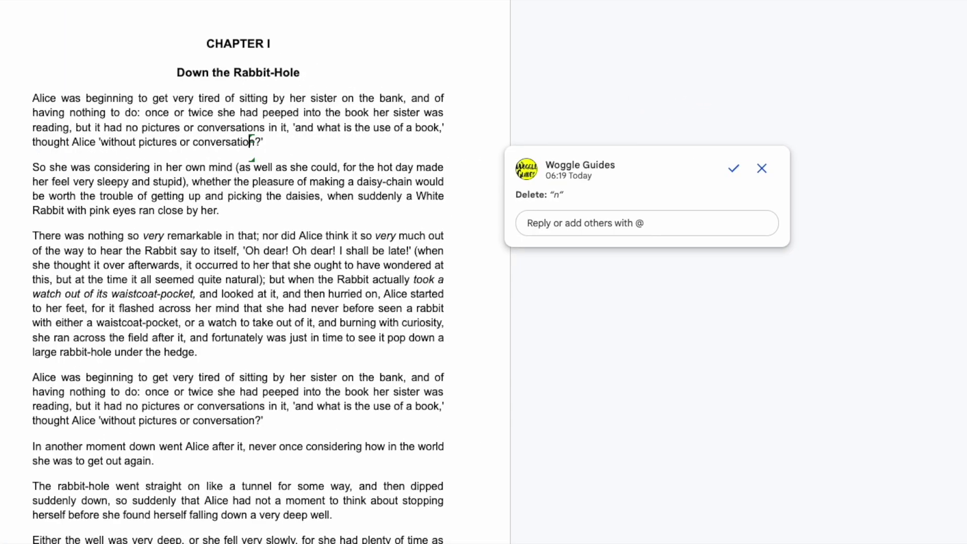
pyautogui.press('BackSpace')
pyautogui.press('BackSpace')
pyautogui.press('BackSpace')
pyautogui.press('BackSpace')
pyautogui.press('BackSpace')
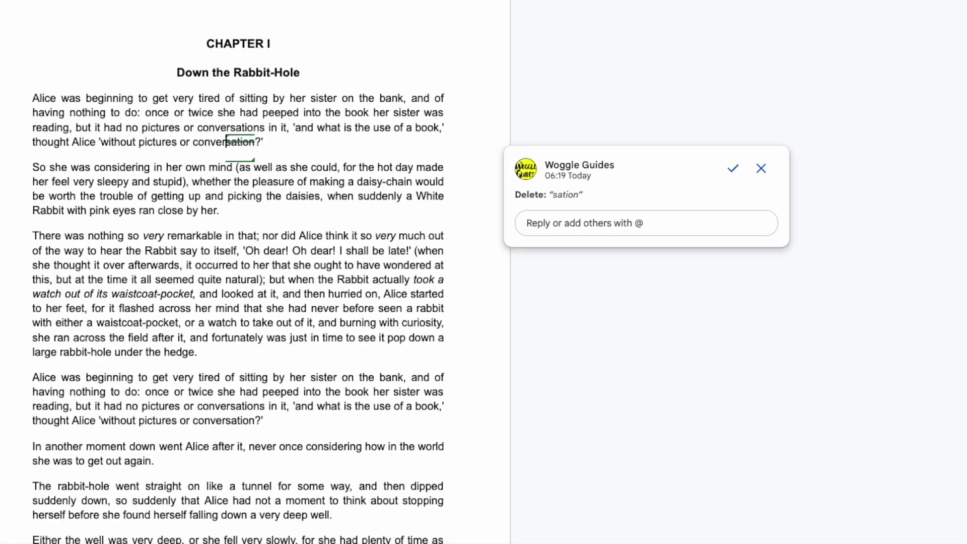
pyautogui.press('BackSpace')
pyautogui.press('BackSpace')
pyautogui.press('BackSpace')
pyautogui.press('BackSpace')
pyautogui.press('BackSpace')
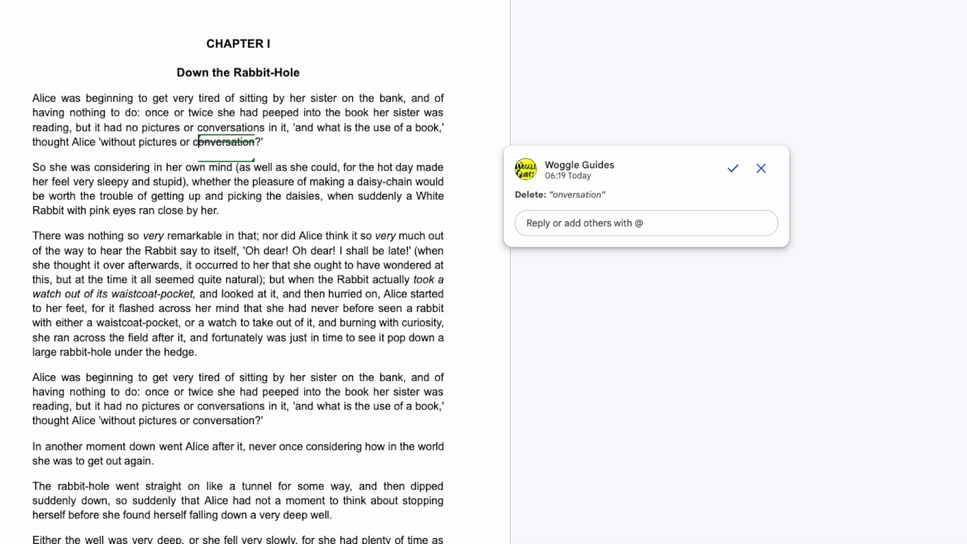
pyautogui.press('BackSpace')
pyautogui.click(193, 421)
pyautogui.write('fu')
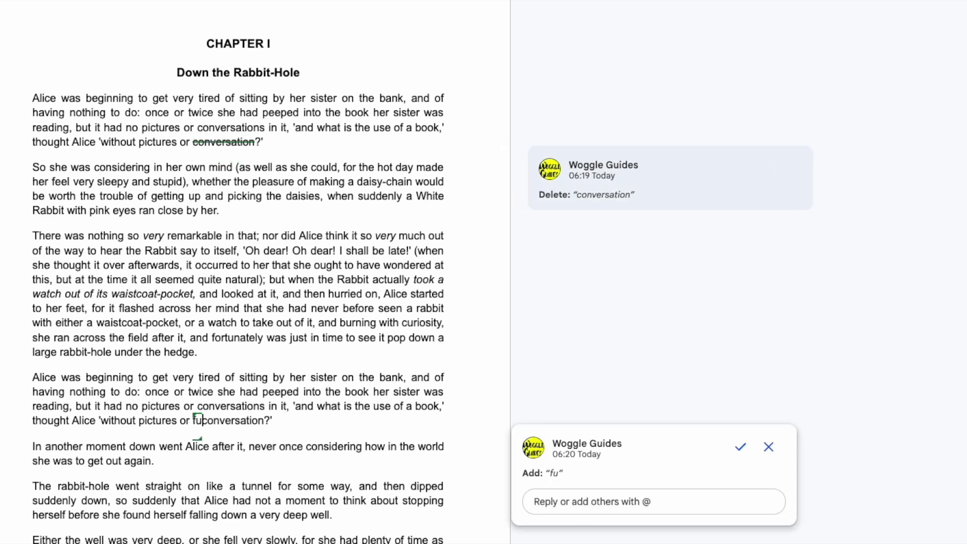
pyautogui.write('rther')
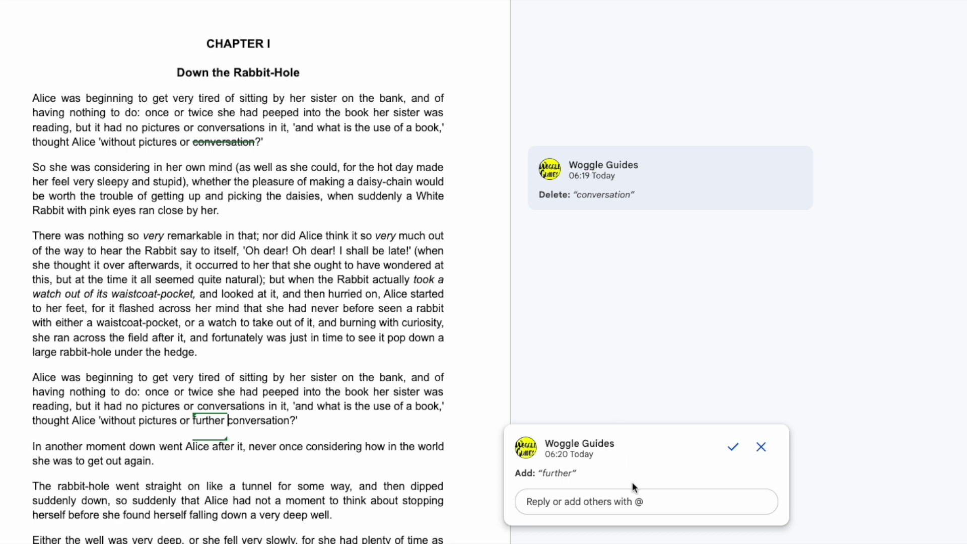
pyautogui.click(631, 502)
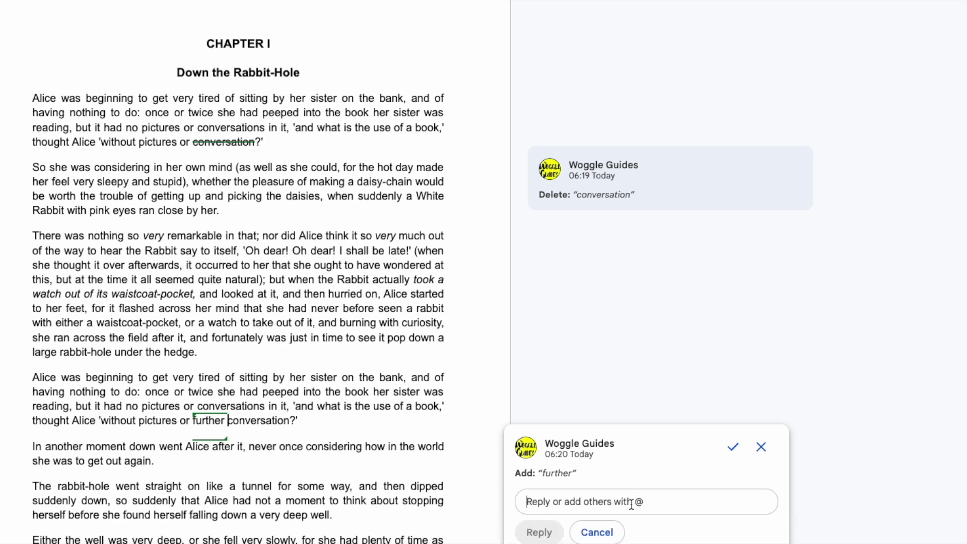
pyautogui.scroll(-2, 632, 508)
pyautogui.write('@')
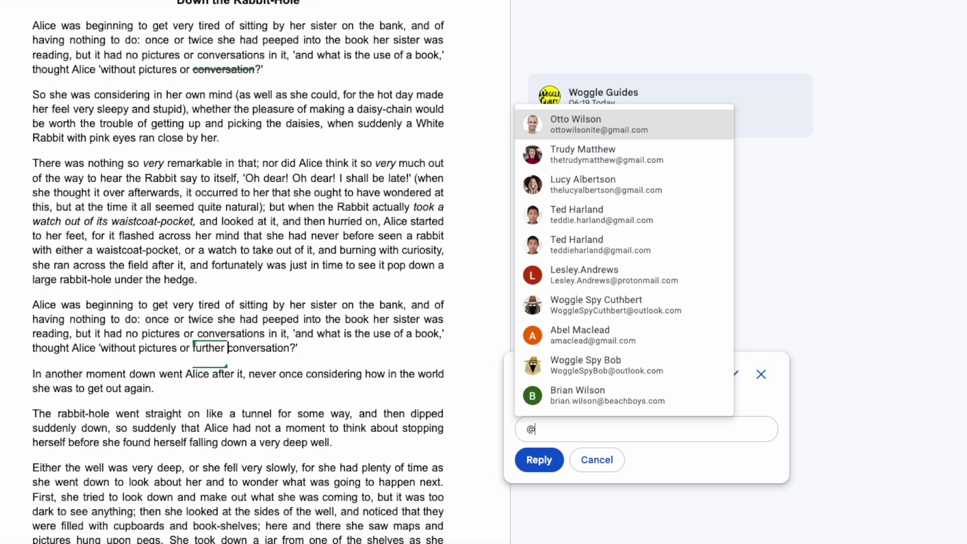
pyautogui.write('ott')
pyautogui.press('Return')
pyautogui.write('Can ')
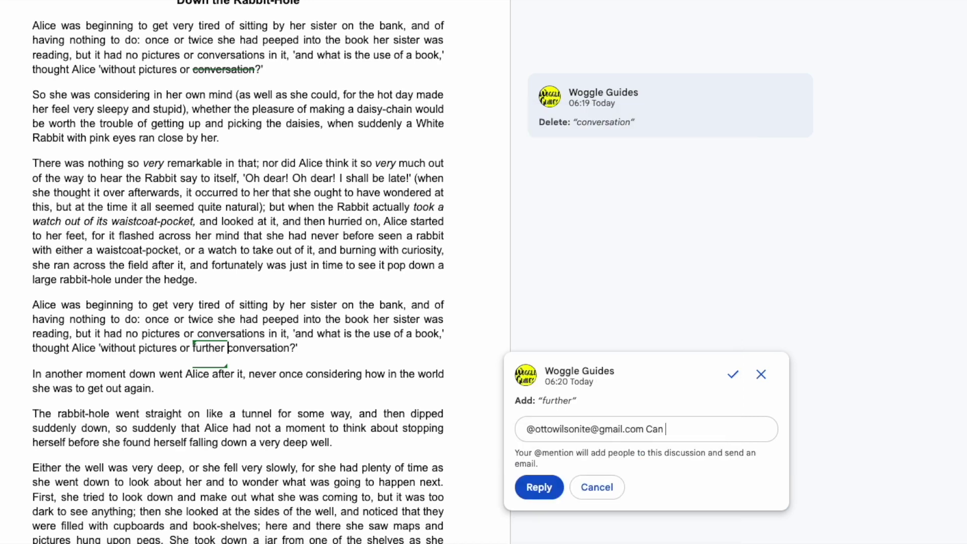
pyautogui.write('we add this?')
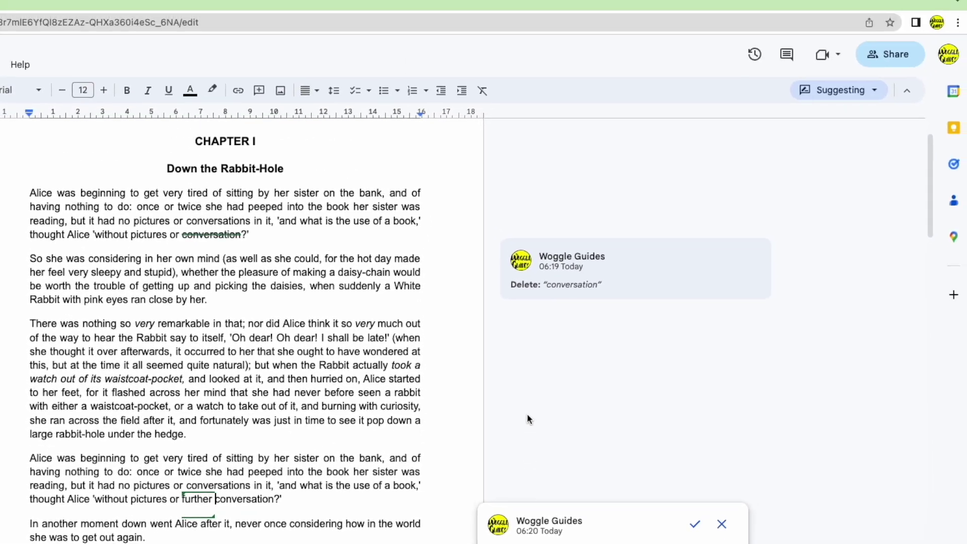
pyautogui.click(527, 414)
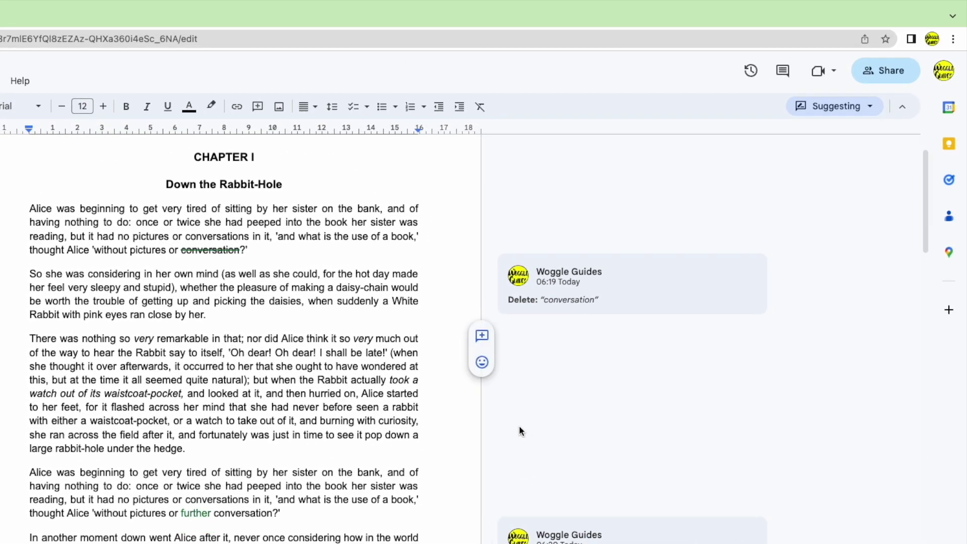
pyautogui.click(905, 80)
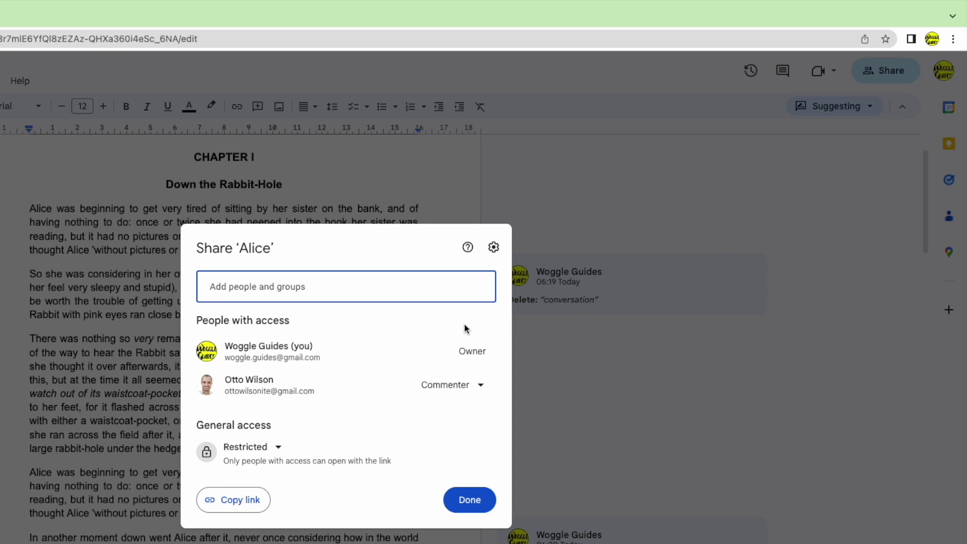
# Invite a suggested contact as Editor with a message to use Suggesting Mode for any changes.
pyautogui.click(438, 286)
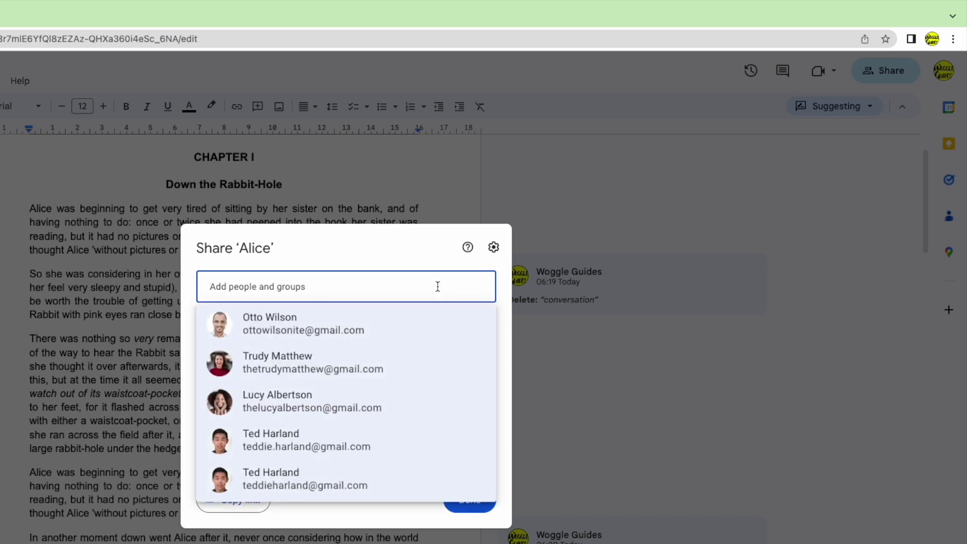
pyautogui.click(470, 362)
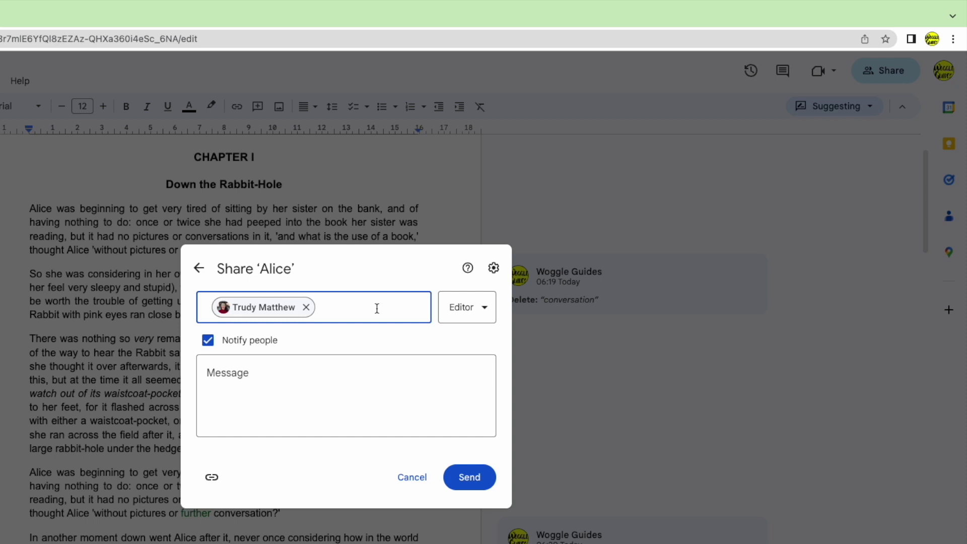
pyautogui.click(492, 315)
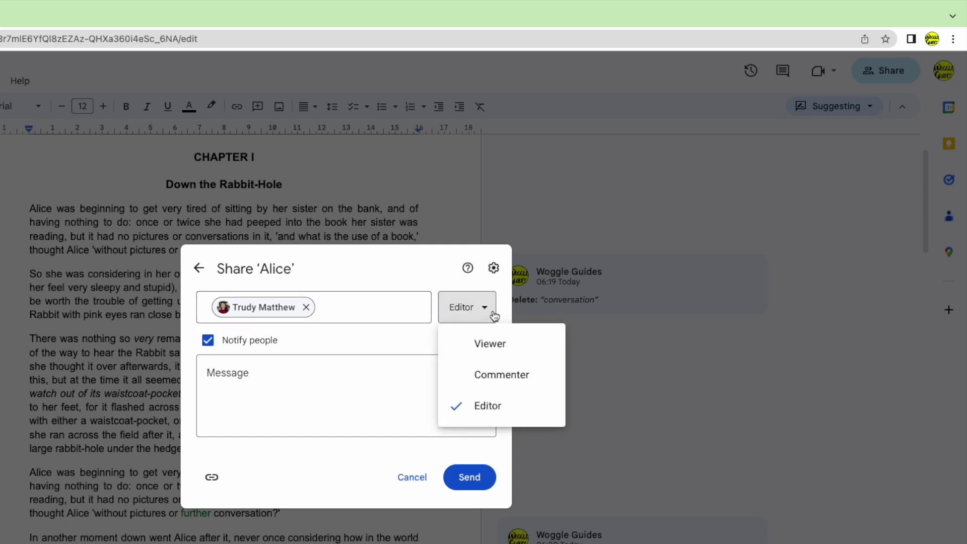
pyautogui.click(541, 408)
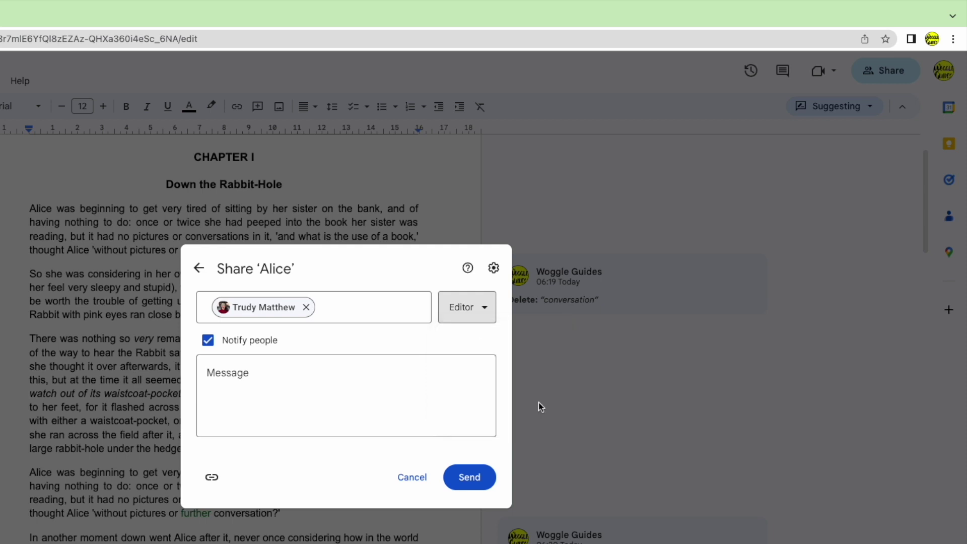
pyautogui.click(395, 379)
pyautogui.write('Please re')
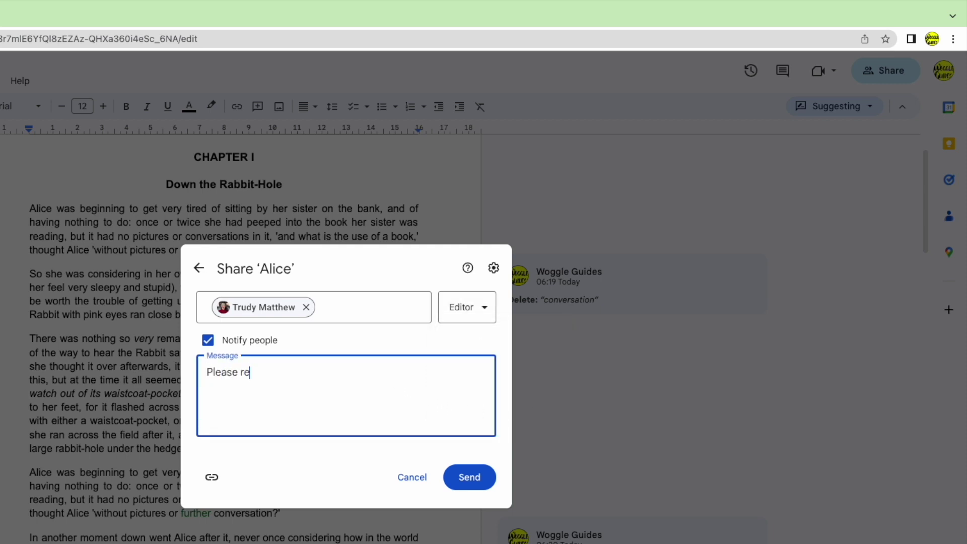
pyautogui.write('member to turn on Suggesting Mode if ')
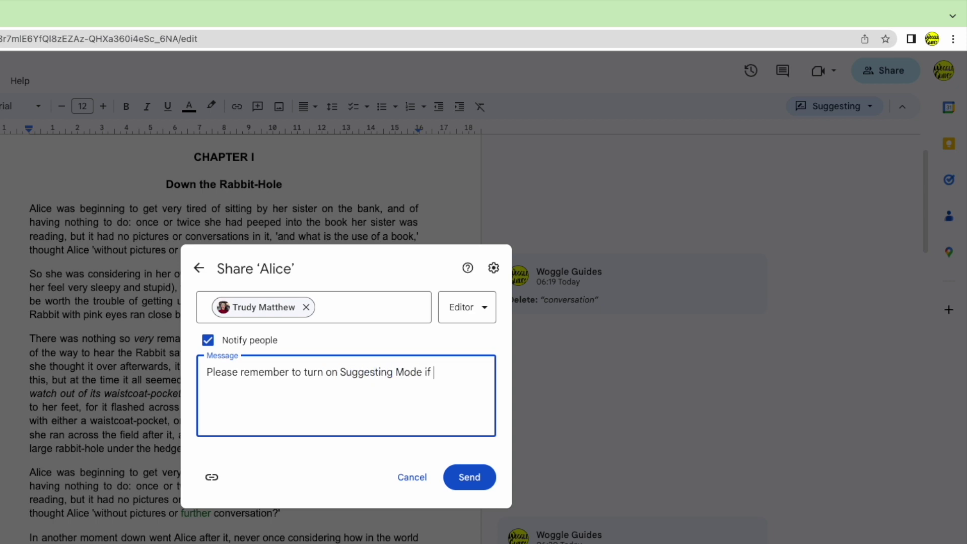
pyautogui.write('you want to make any changes.')
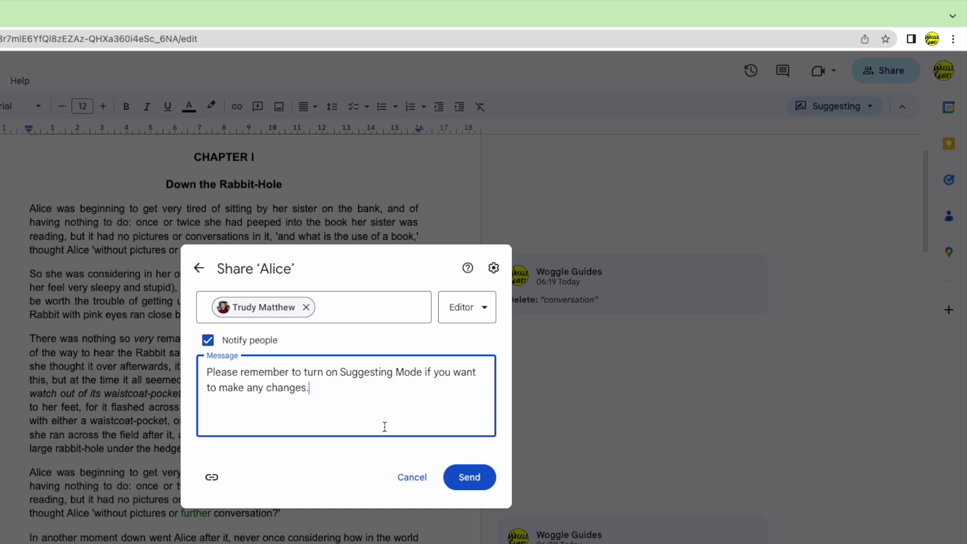
pyautogui.click(467, 489)
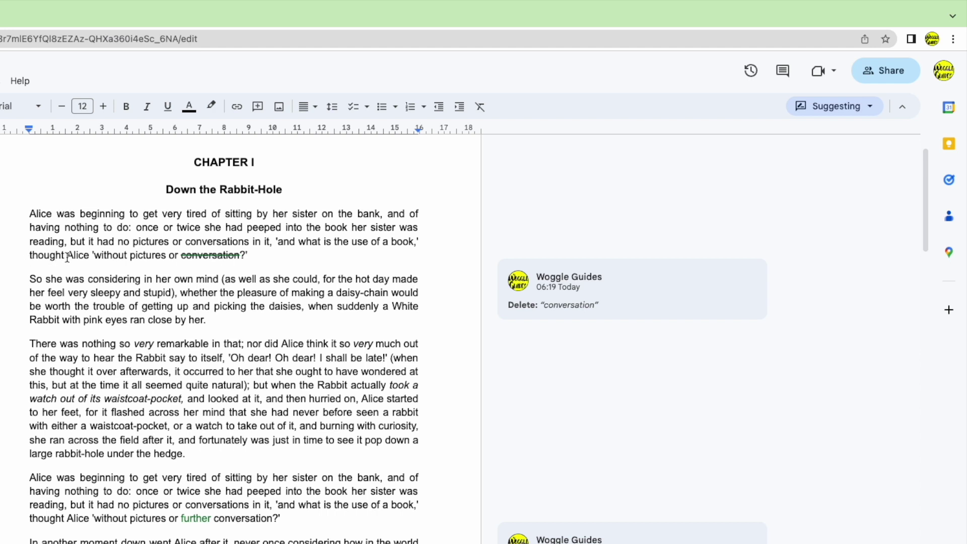
# Select the word 'Alice' in 'thought Alice' in the first paragraph.
pyautogui.click(68, 255)
pyautogui.moveTo(73, 257); pyautogui.dragTo(93, 257)
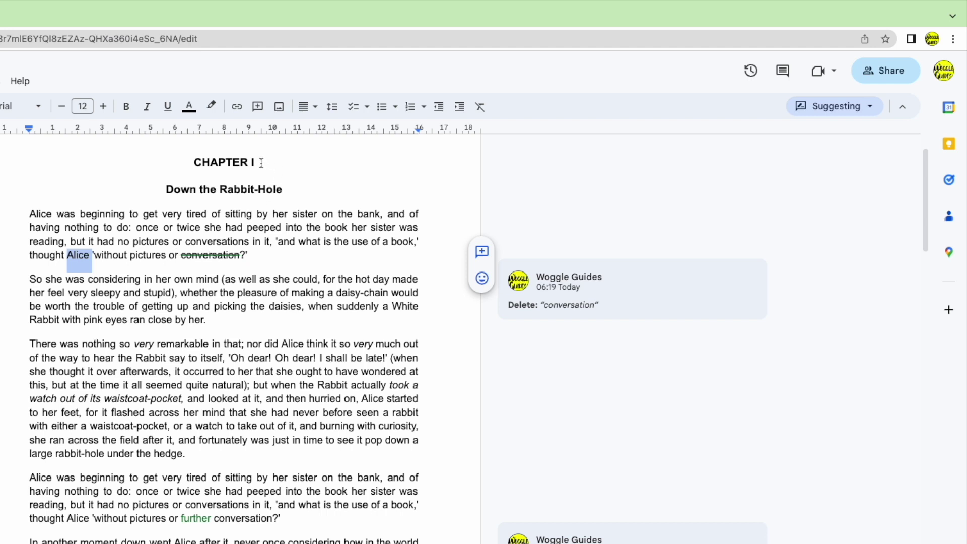
pyautogui.click(257, 107)
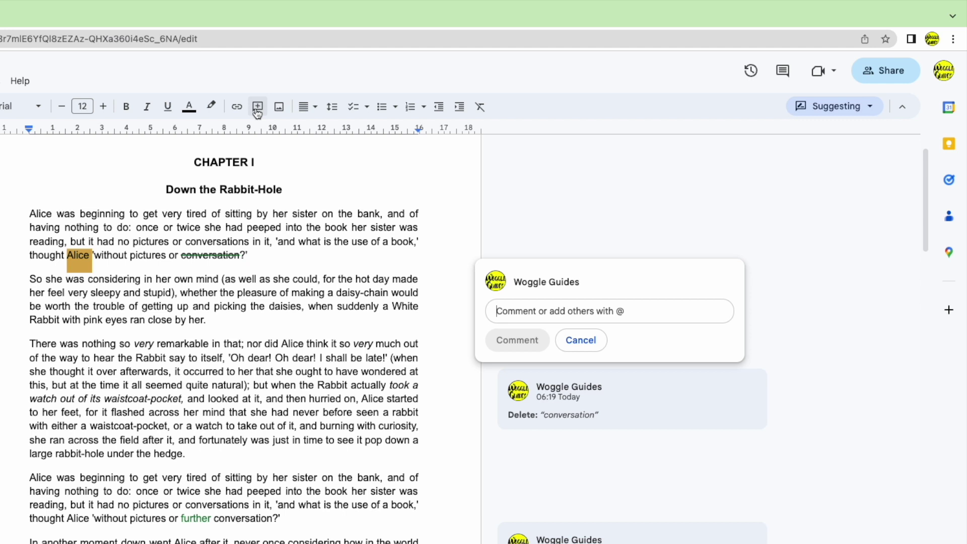
pyautogui.write('Can we change the name from Alice?')
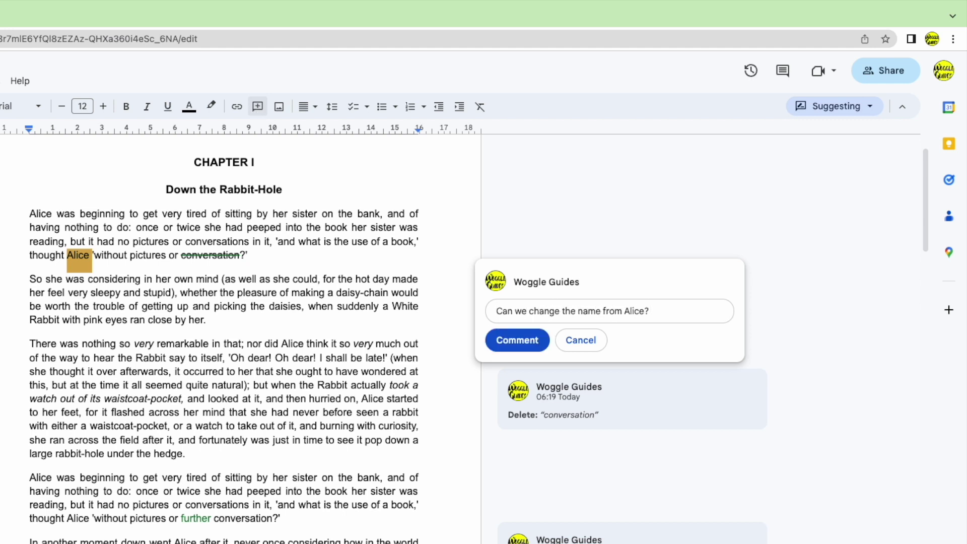
pyautogui.write(' @')
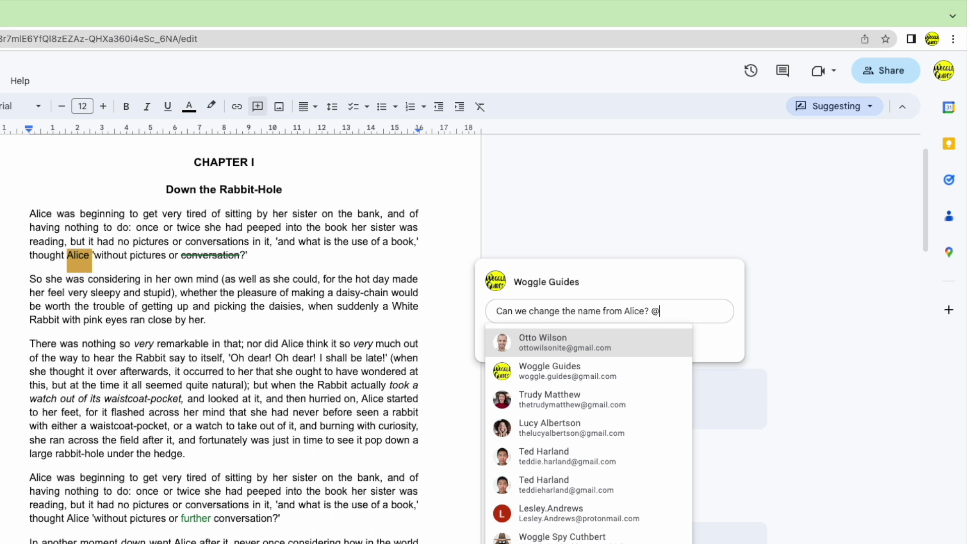
pyautogui.press('Return')
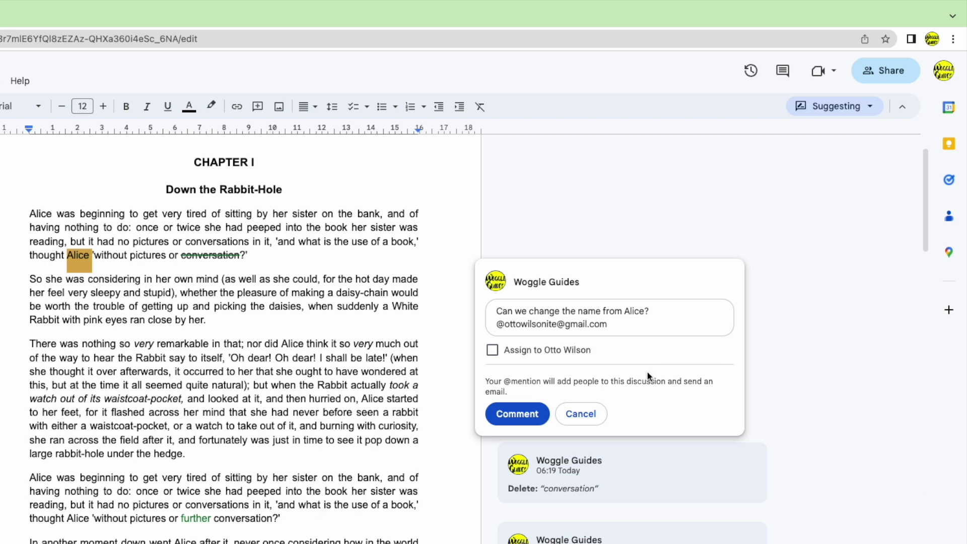
pyautogui.click(526, 422)
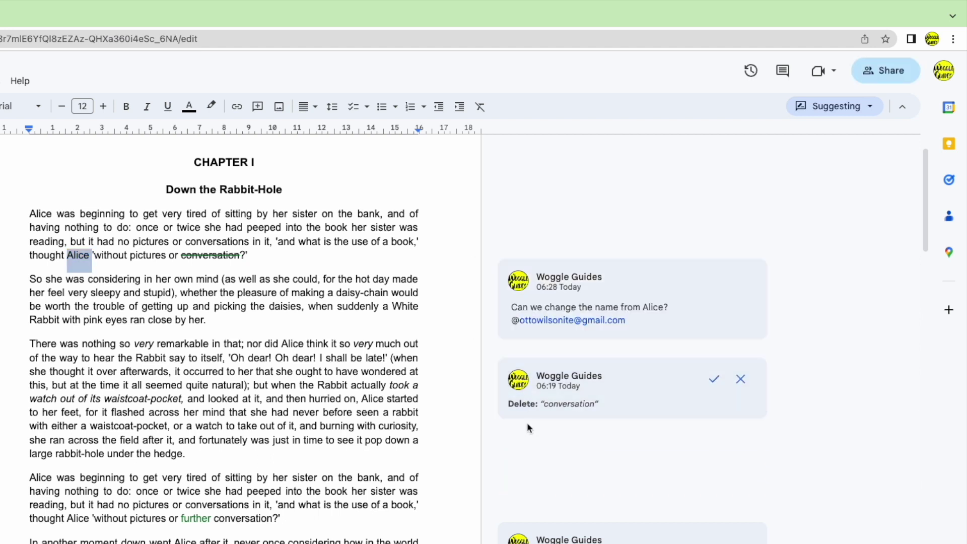